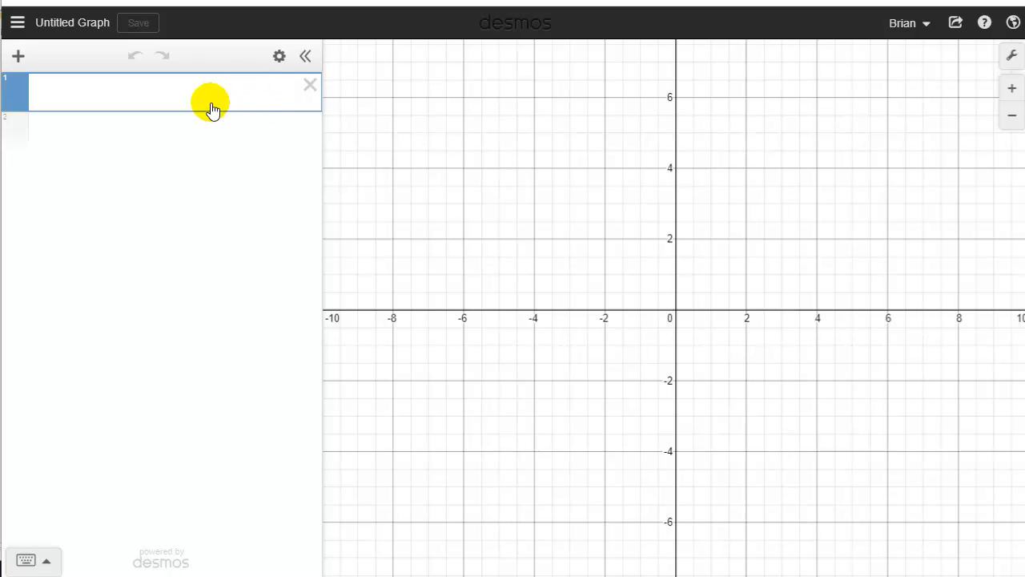
Show the on-screen math keypad and graph y = x^2 in the first expression line
click(174, 97)
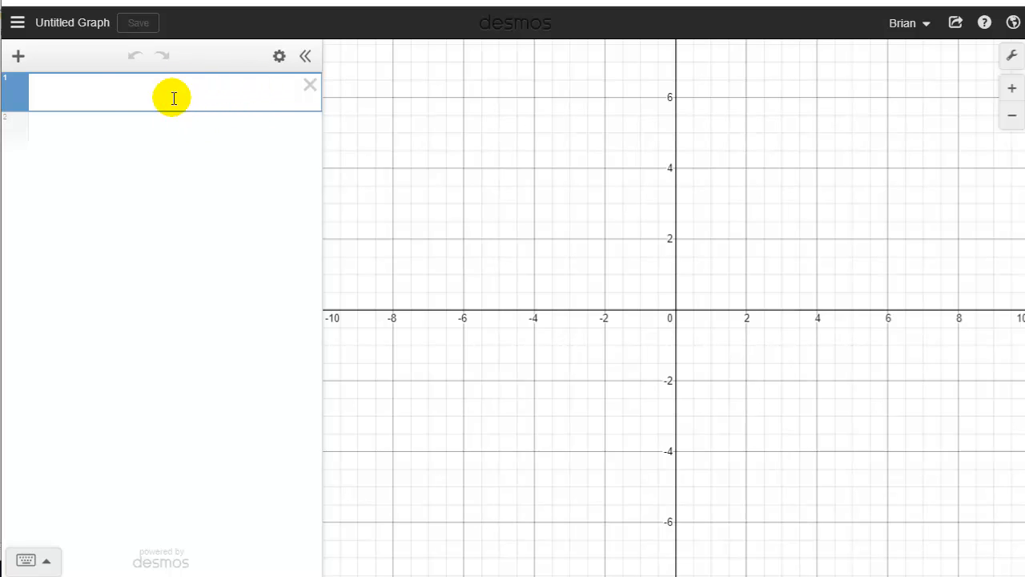
click(72, 97)
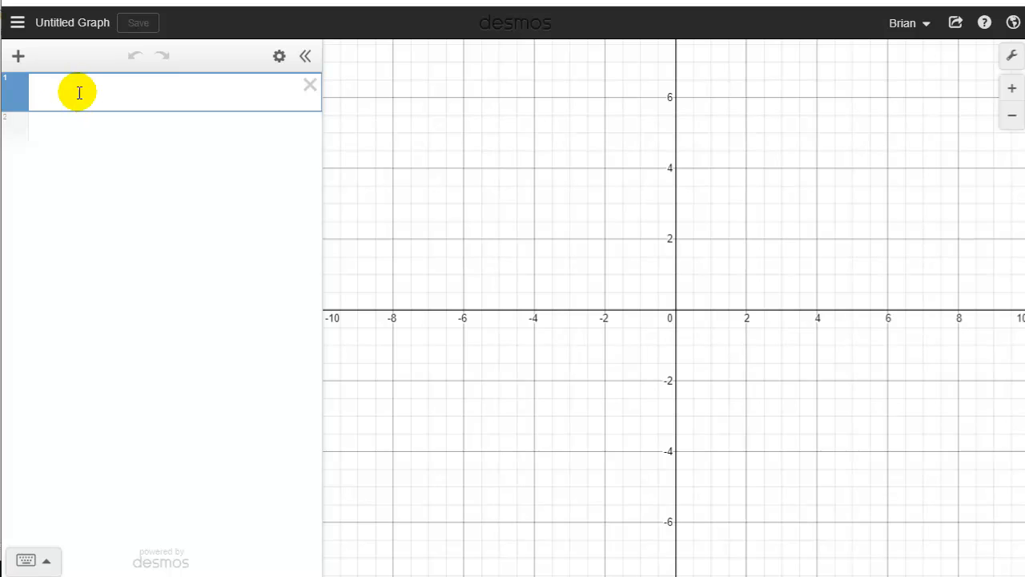
click(48, 565)
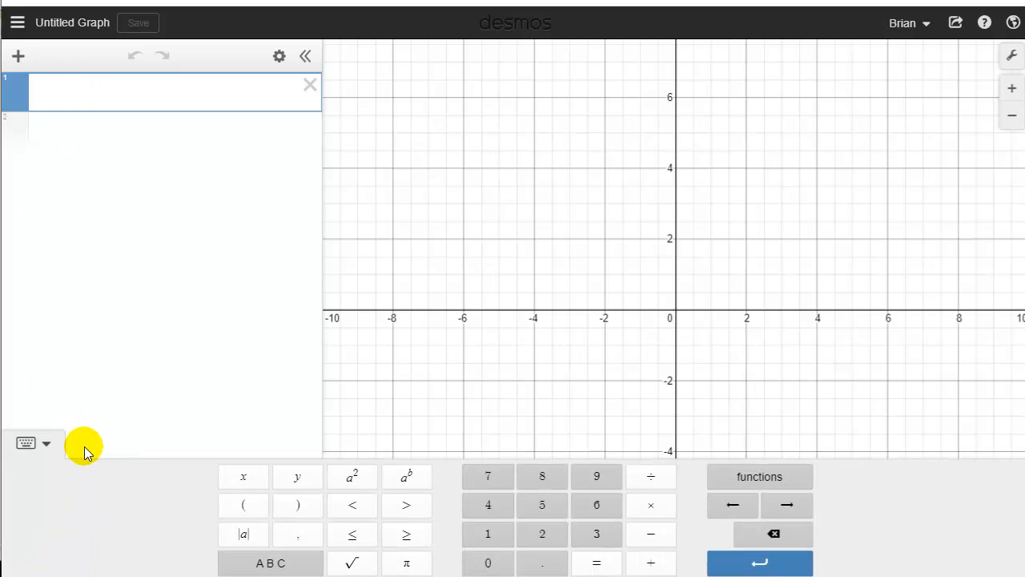
click(302, 481)
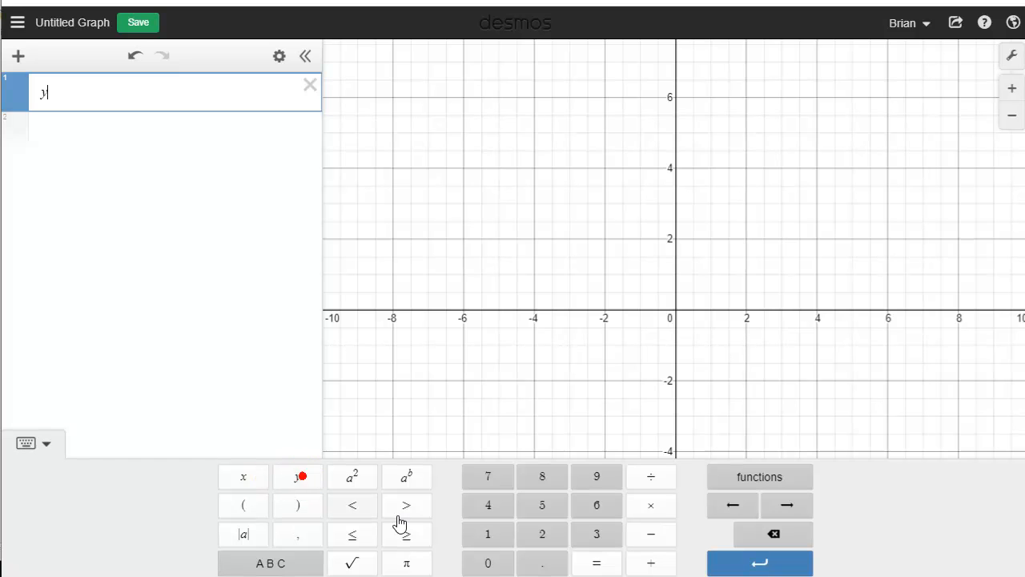
click(596, 562)
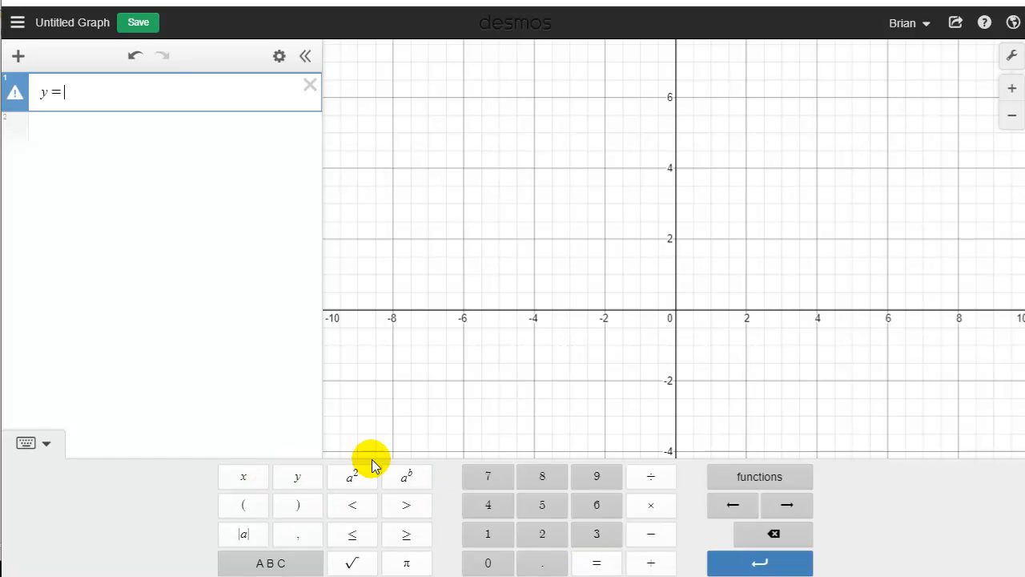
click(235, 484)
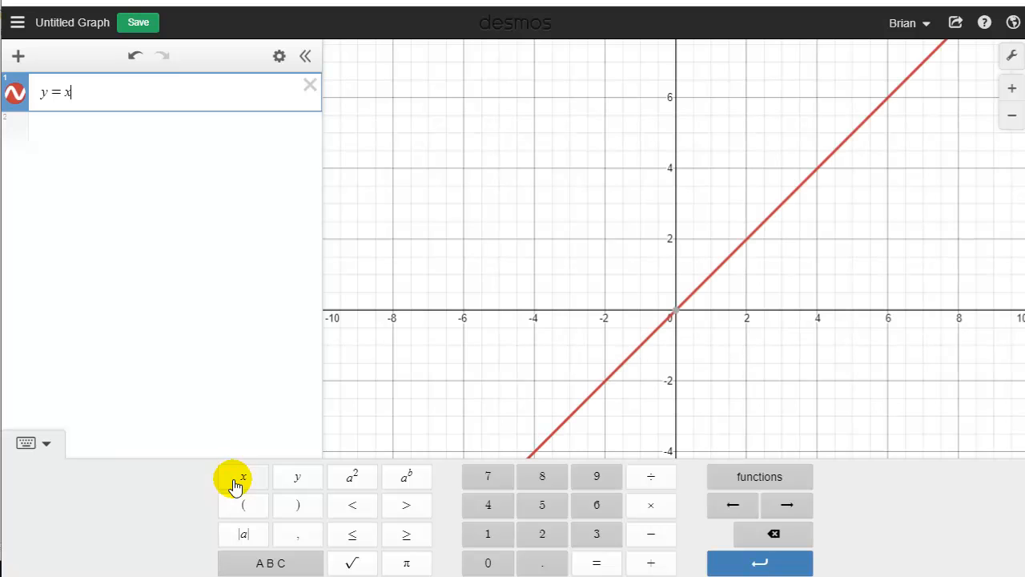
click(354, 479)
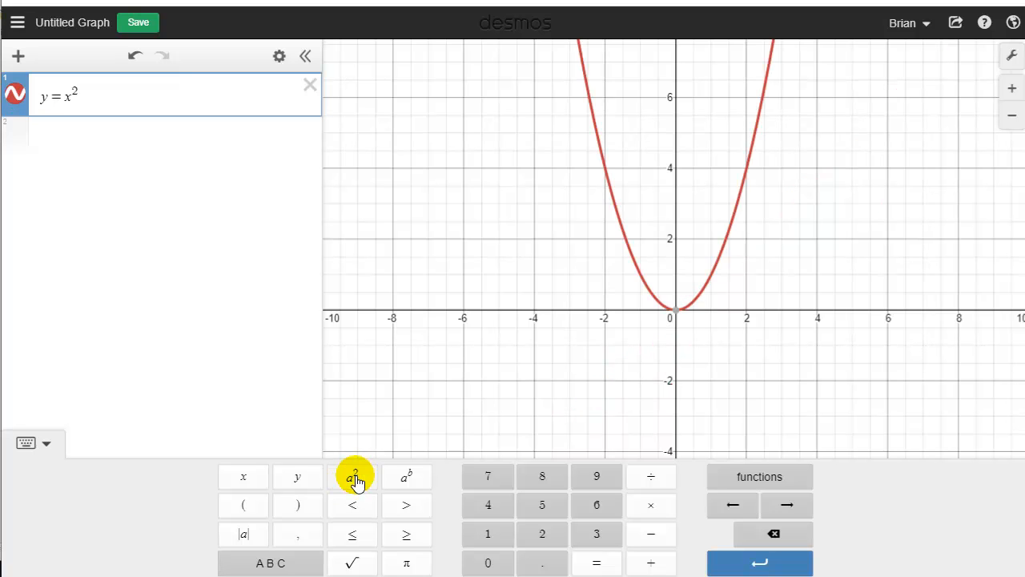
Add a second expression line and graph y = x^3 in it
click(85, 133)
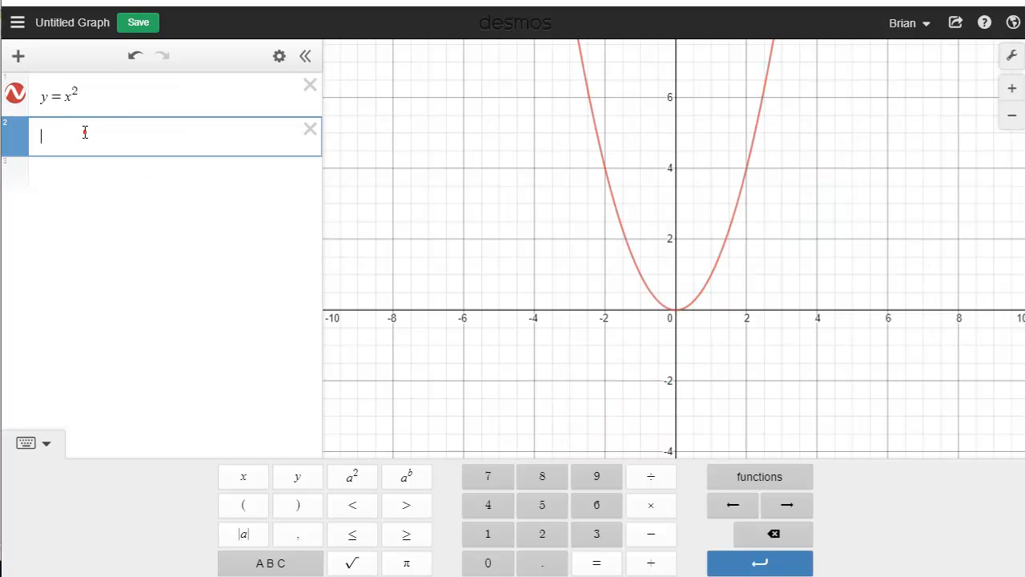
click(297, 478)
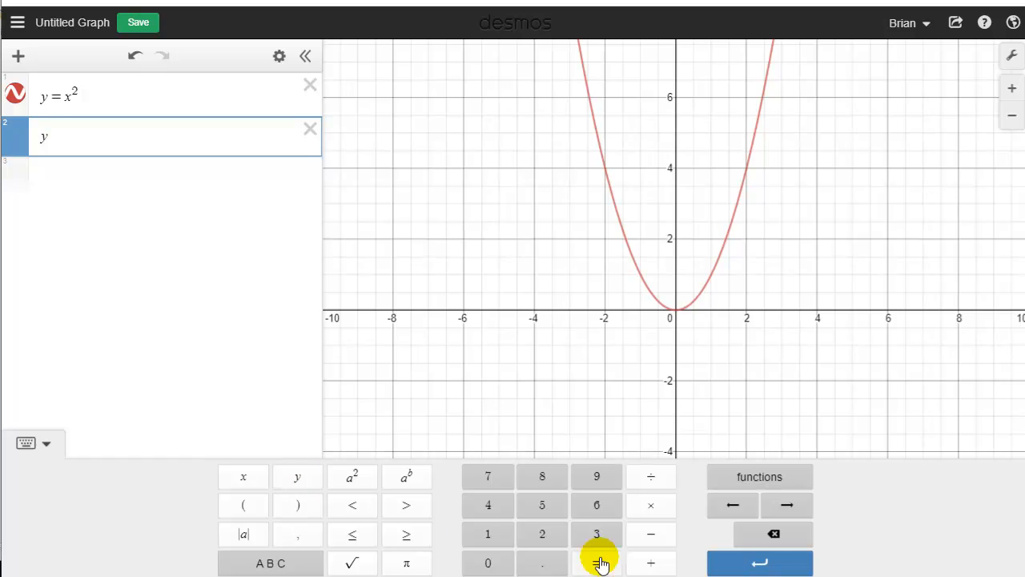
click(244, 481)
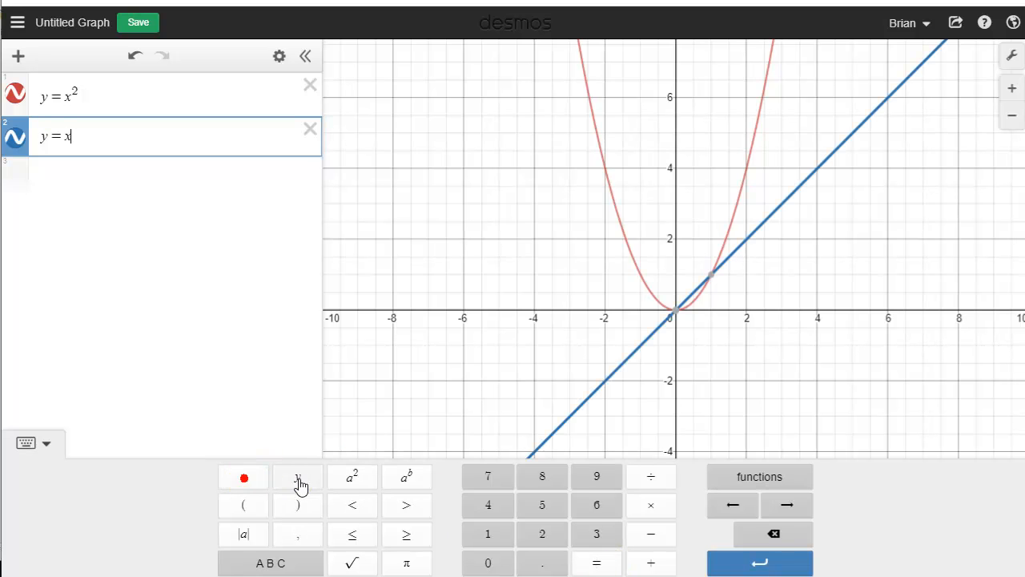
click(408, 483)
click(589, 537)
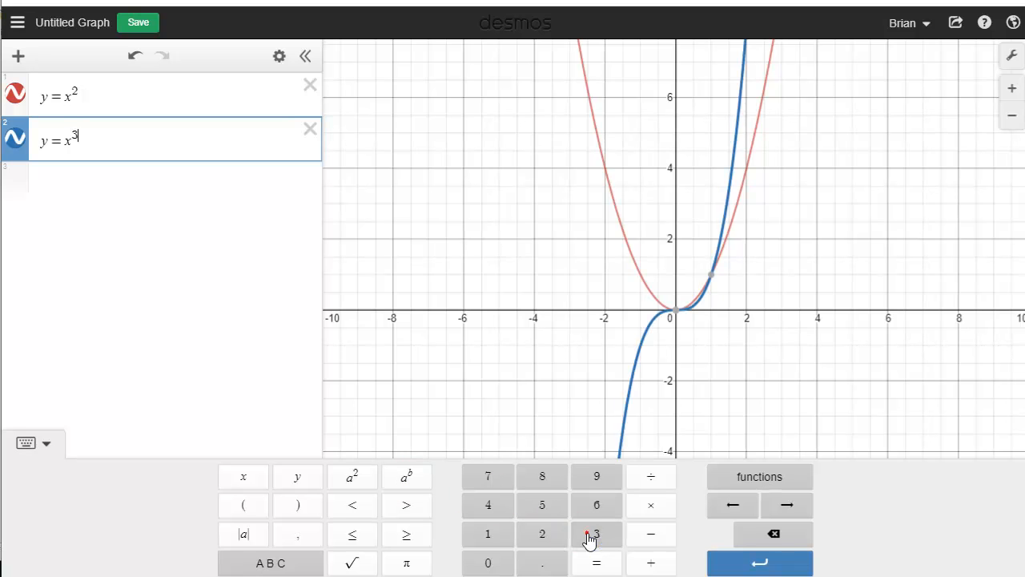
Add a third expression line and graph the exponential function y = e^x
click(124, 180)
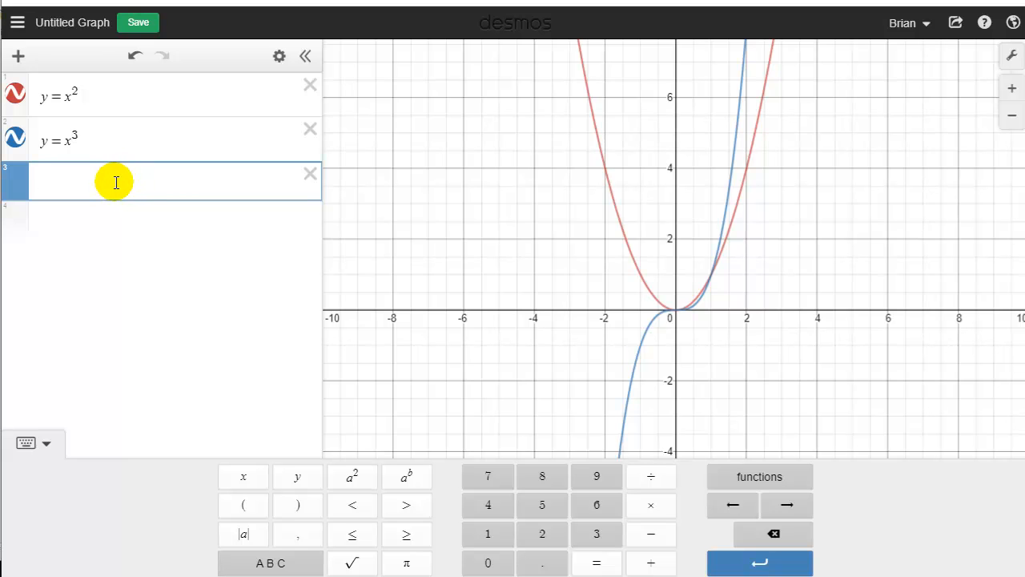
click(297, 480)
click(596, 563)
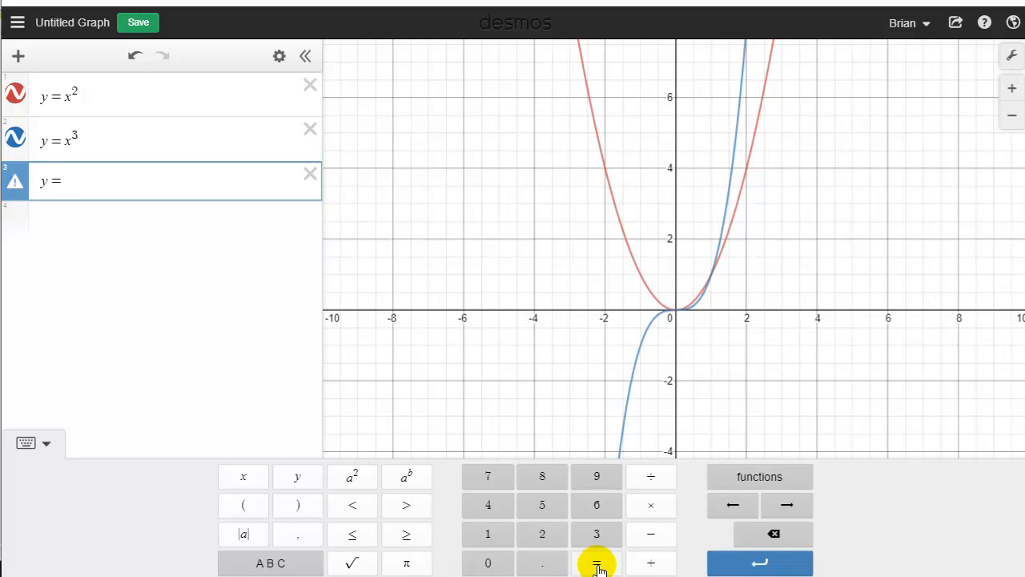
click(264, 564)
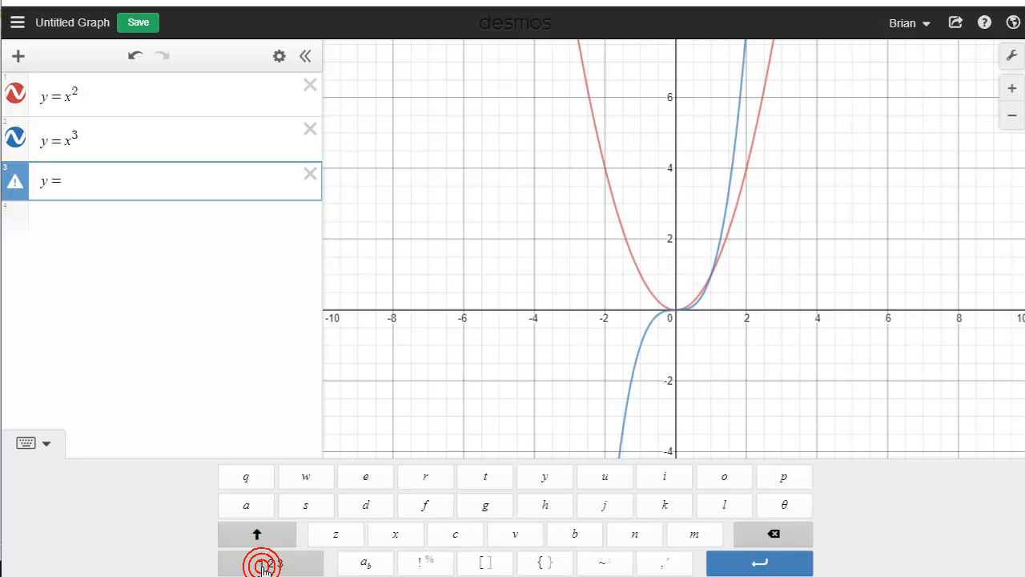
click(365, 478)
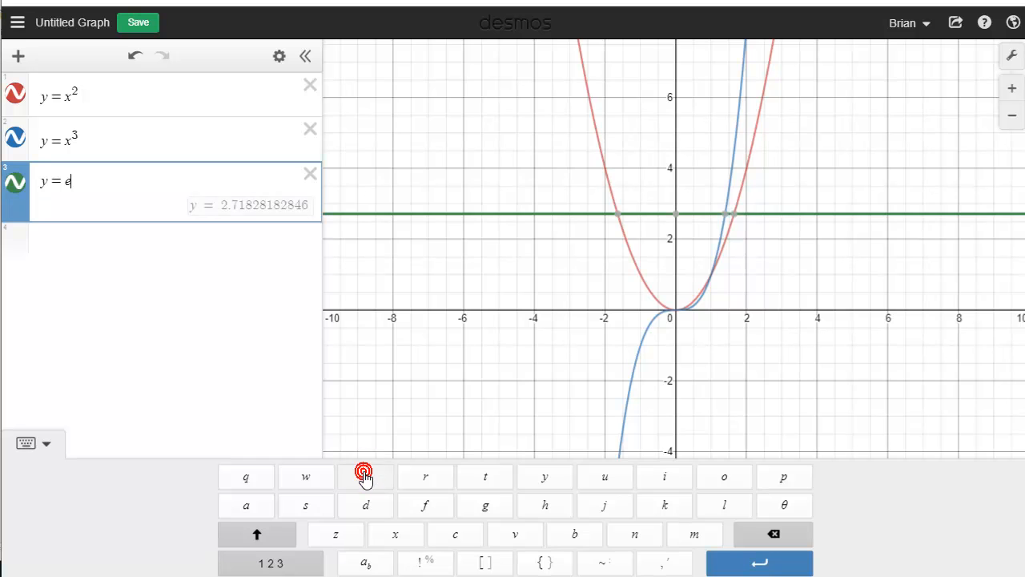
click(269, 564)
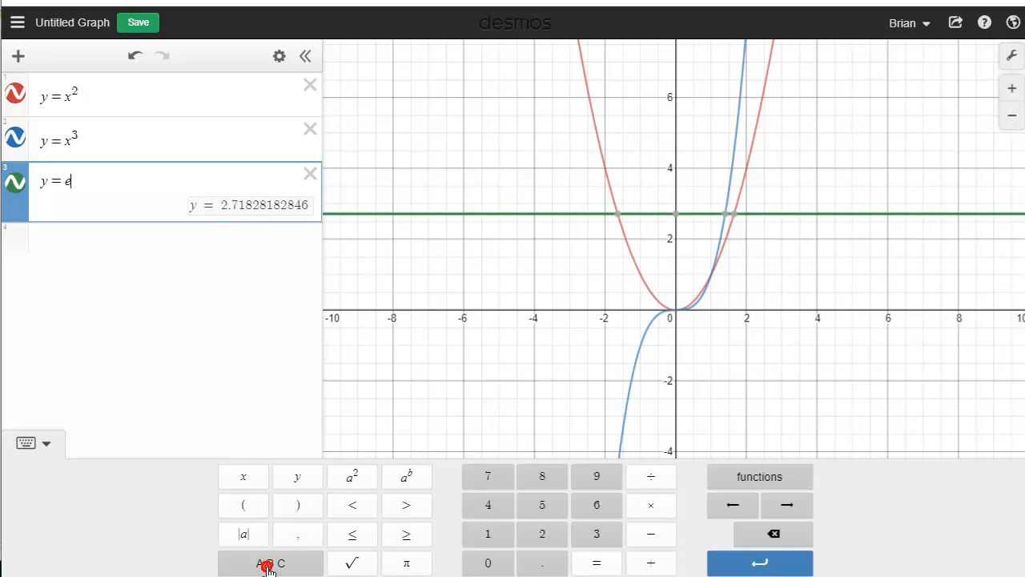
click(413, 478)
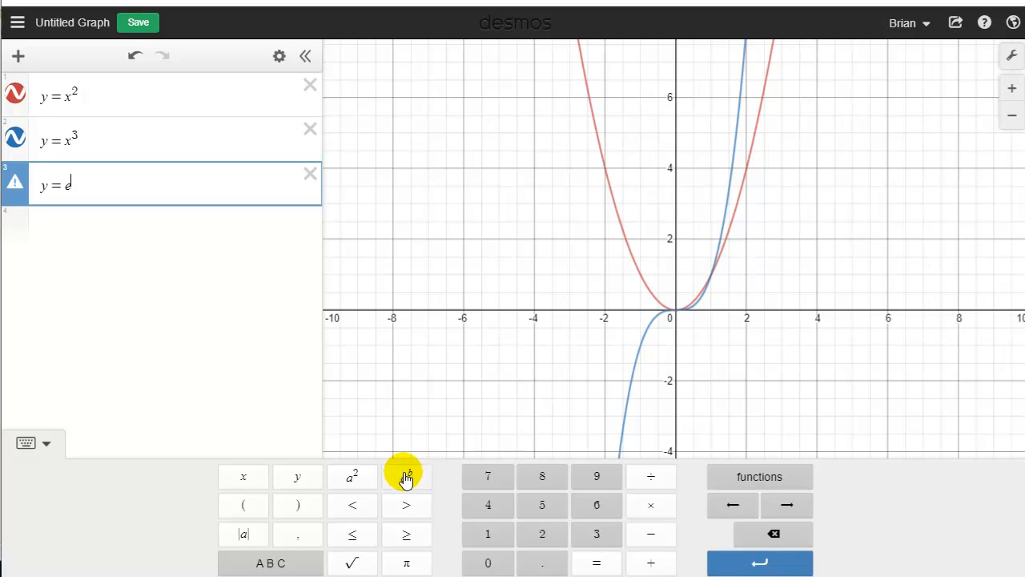
click(245, 476)
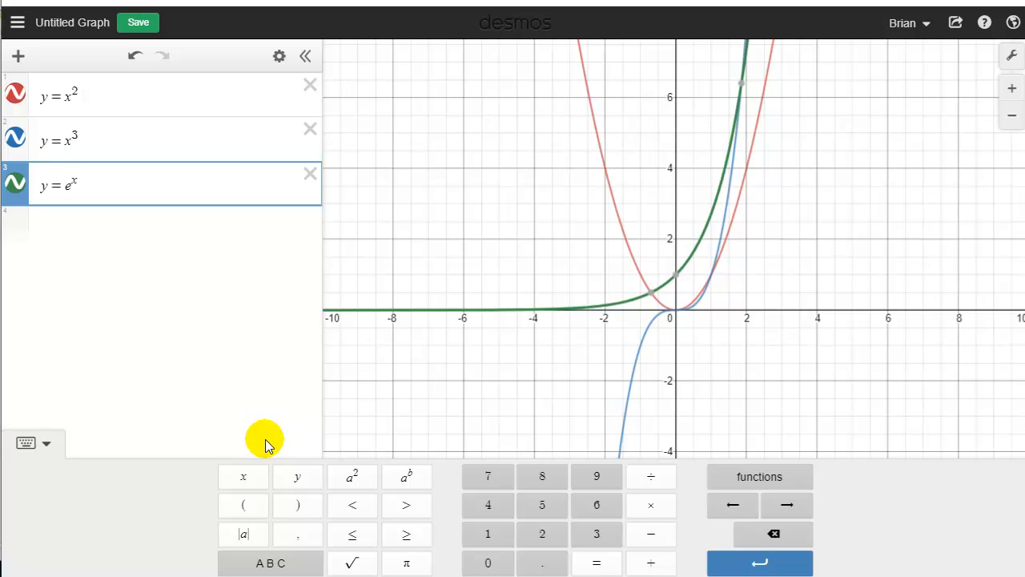
Delete all three equations so the expression list is empty
click(310, 173)
click(310, 129)
click(312, 86)
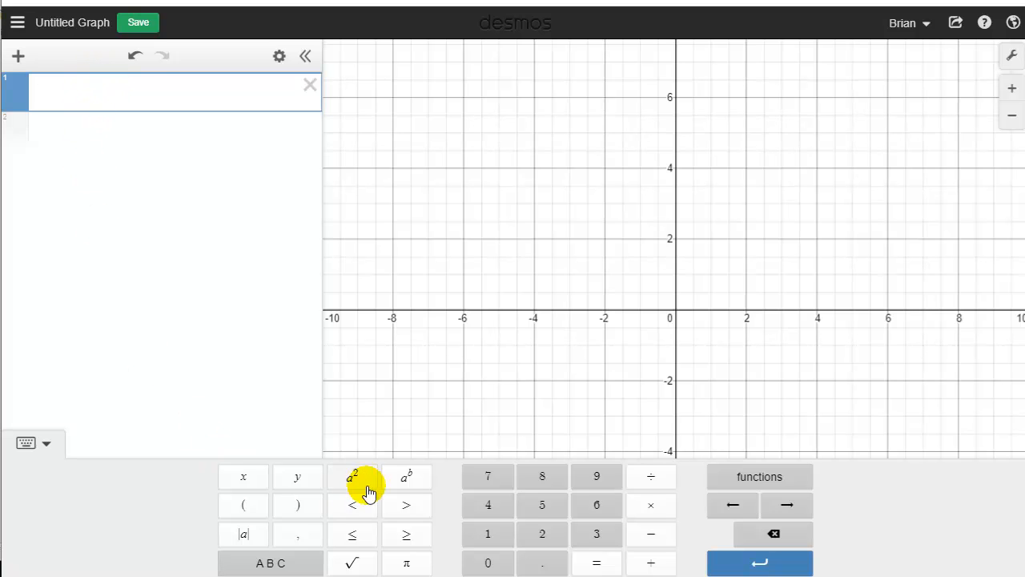
Enter y = x^3 − 2x in the first expression line
click(297, 477)
click(596, 562)
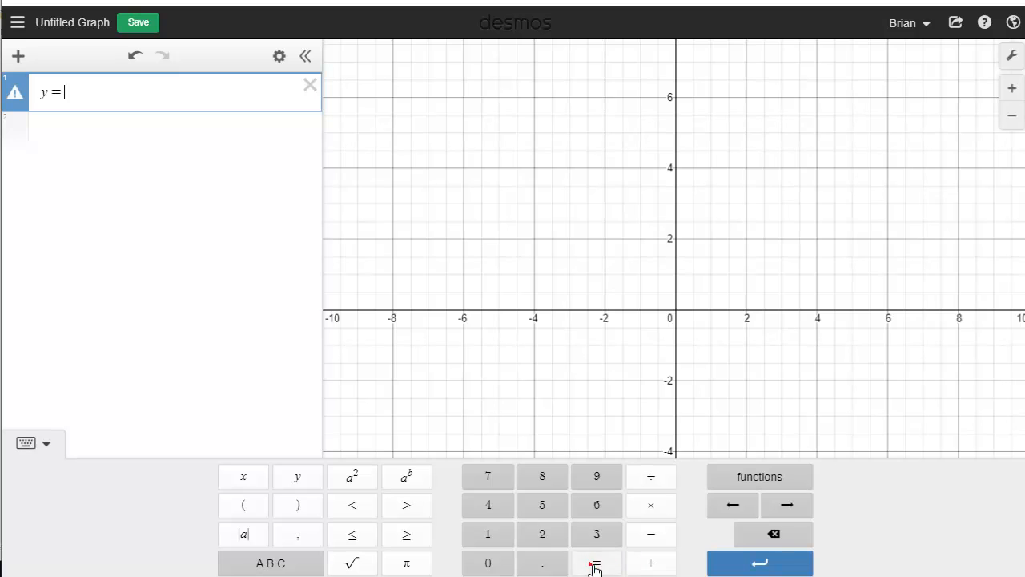
click(244, 476)
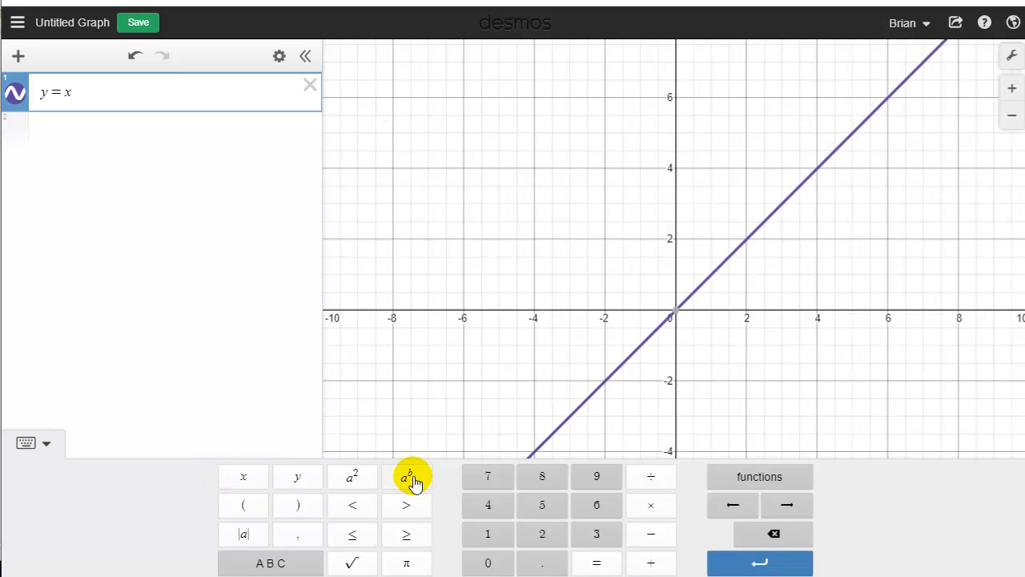
click(410, 477)
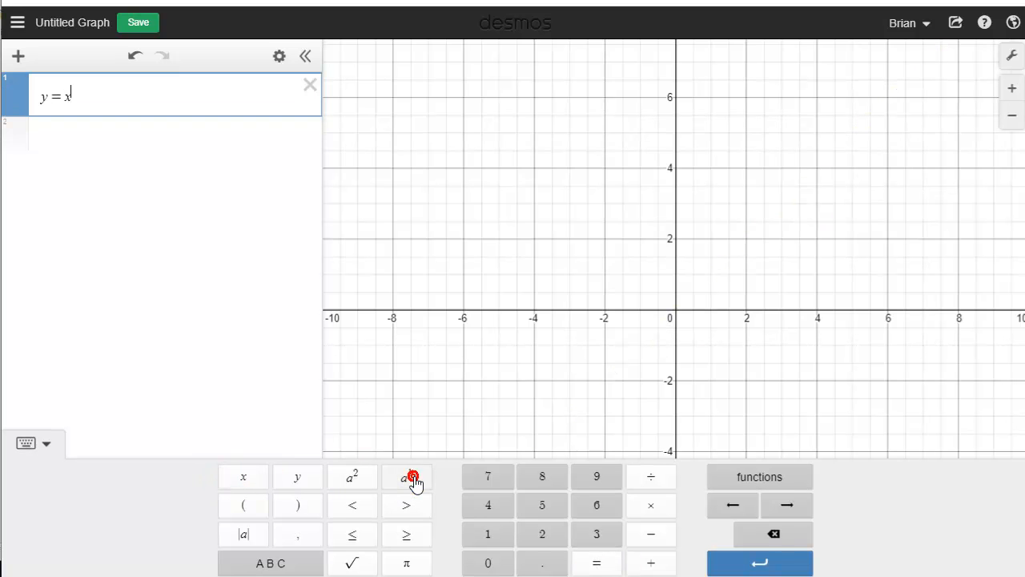
click(597, 533)
click(650, 533)
click(543, 534)
click(245, 485)
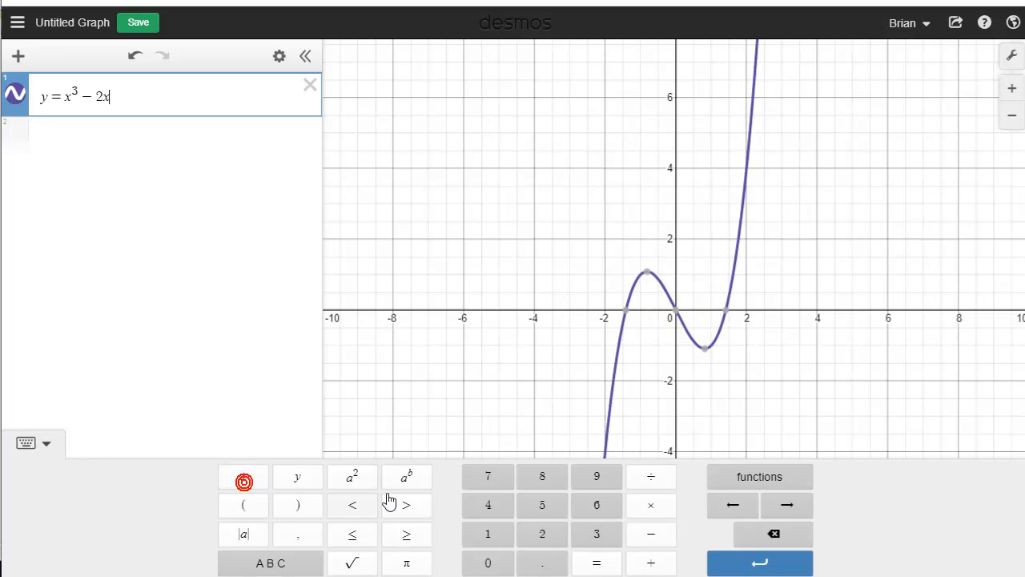
Append + 5/x to the equation, followed by a minus sign placed outside the fraction
click(653, 561)
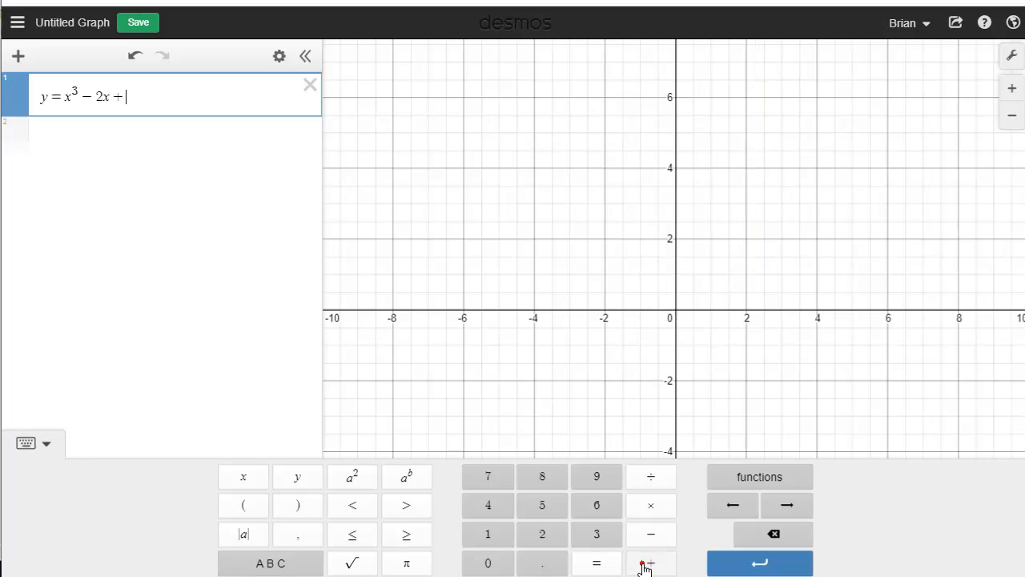
click(542, 505)
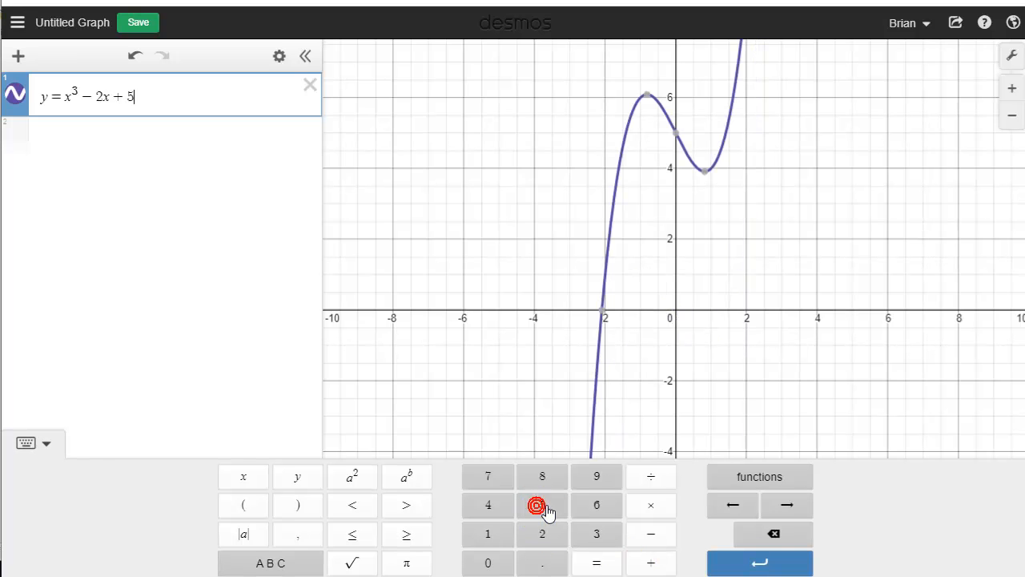
click(652, 480)
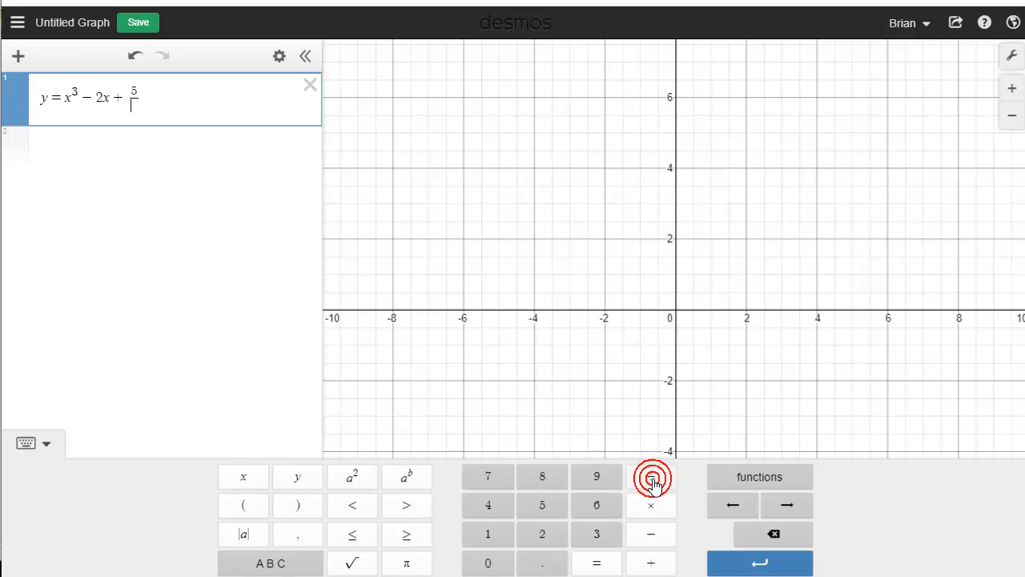
click(245, 477)
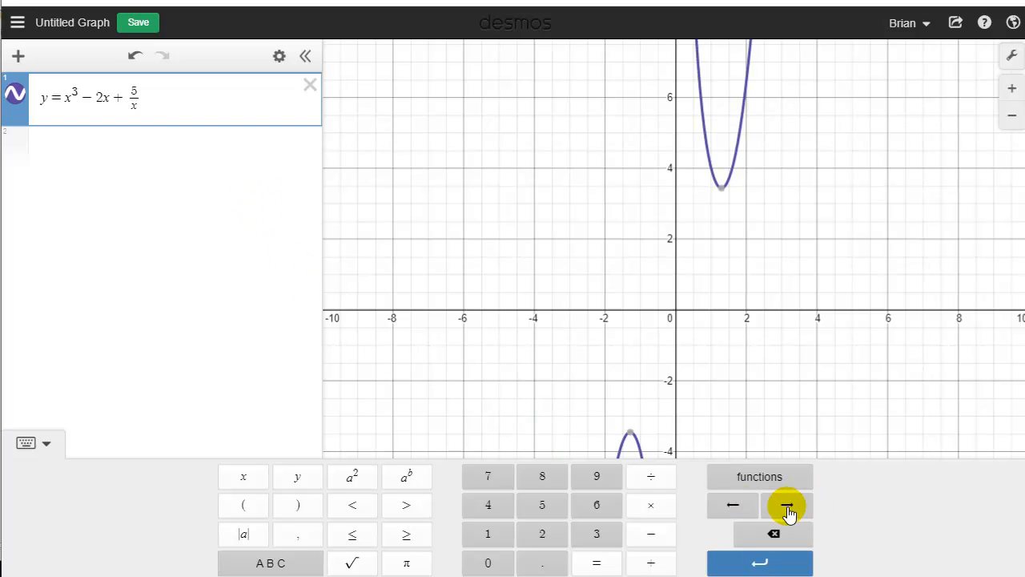
click(732, 511)
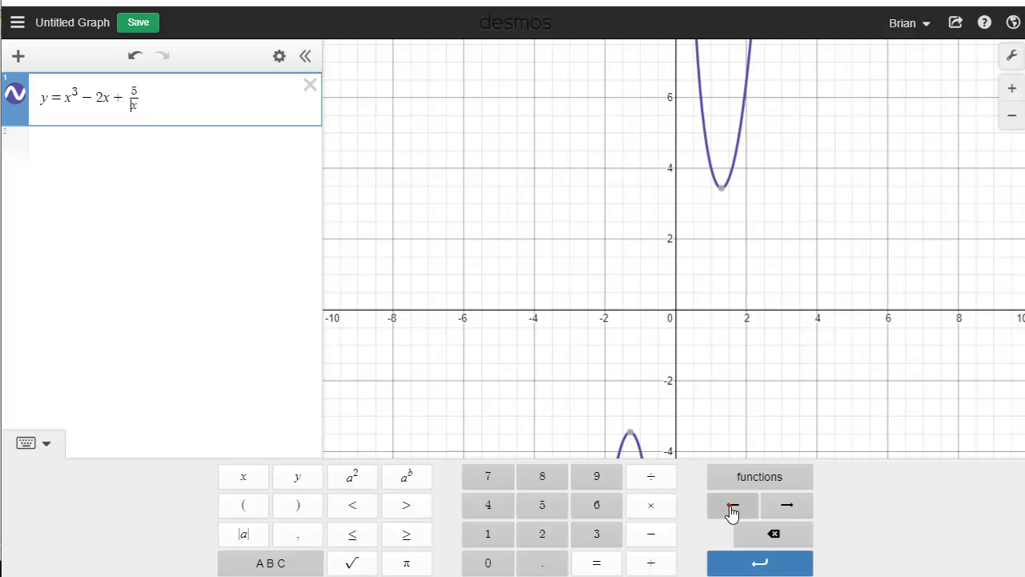
click(767, 507)
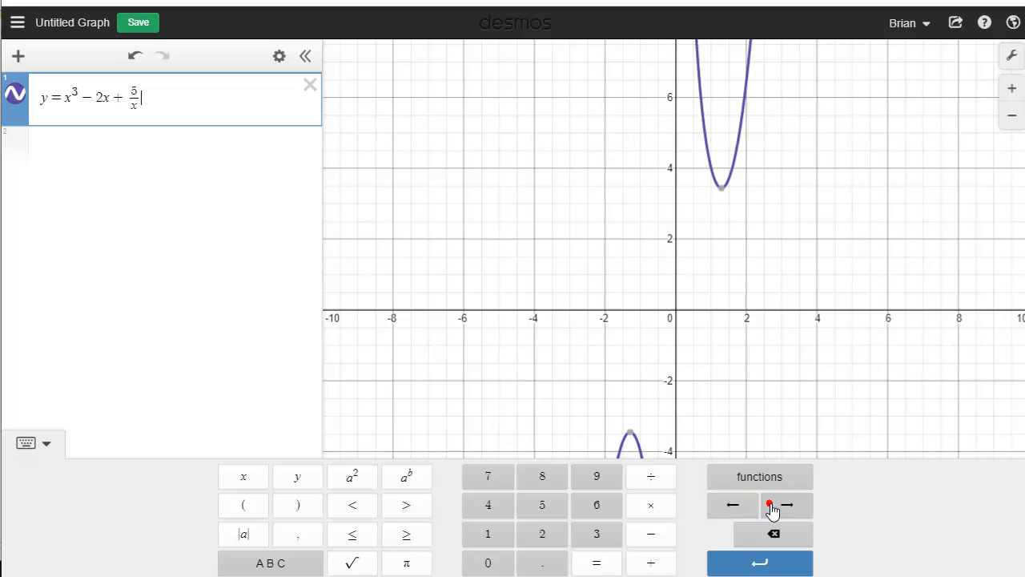
click(650, 534)
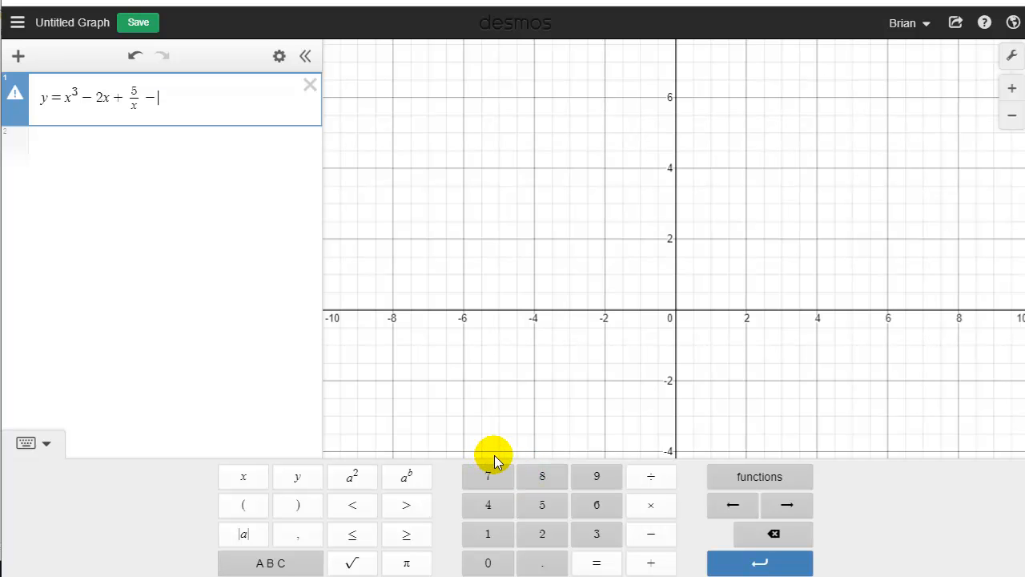
click(544, 505)
click(651, 564)
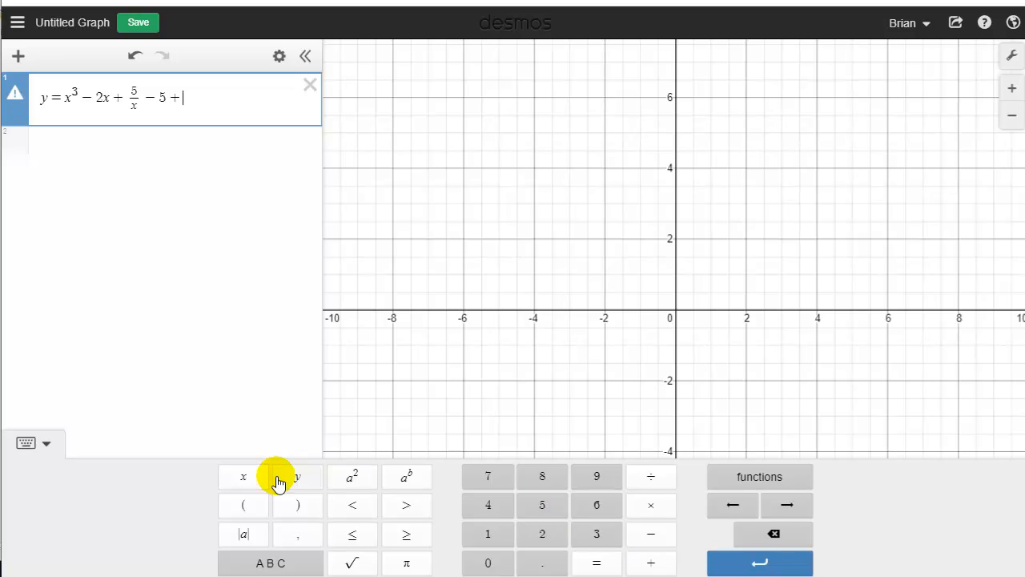
click(248, 477)
click(649, 477)
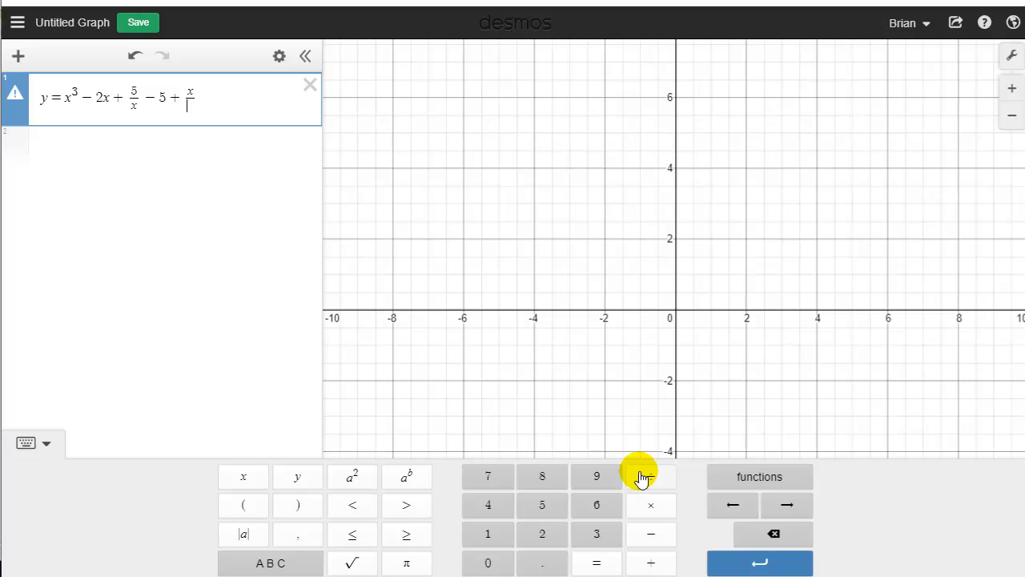
click(773, 534)
click(772, 538)
click(771, 543)
click(771, 539)
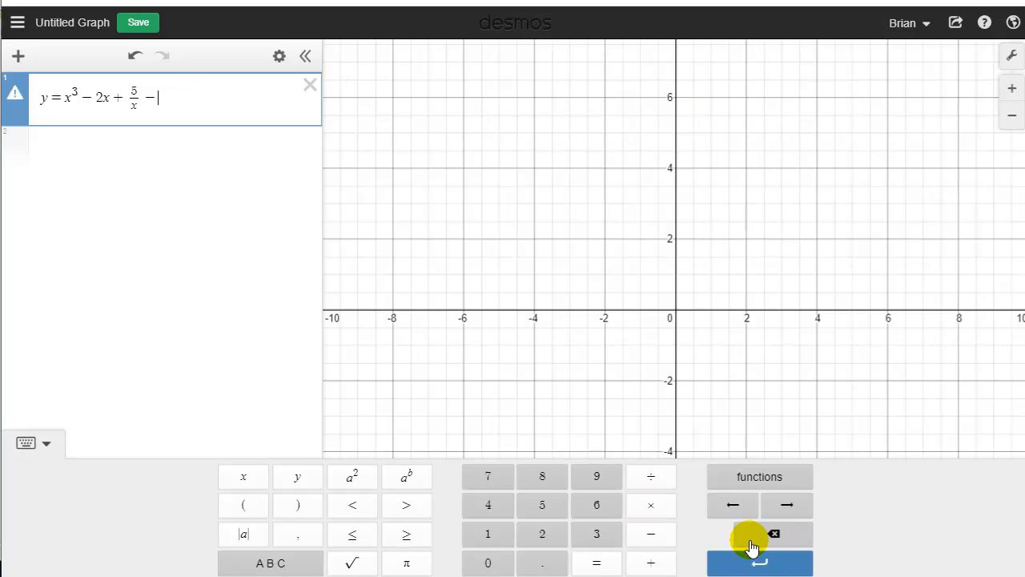
Append the parenthesized expression (5 + x) after the minus sign, removing the misplaced fraction bar under x
click(246, 508)
click(543, 506)
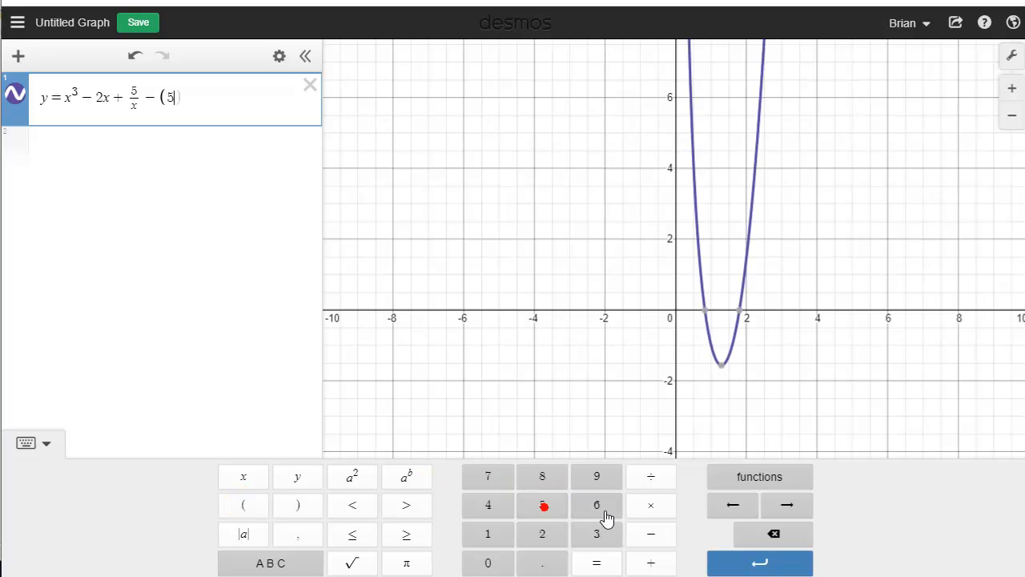
click(647, 559)
click(267, 481)
click(647, 481)
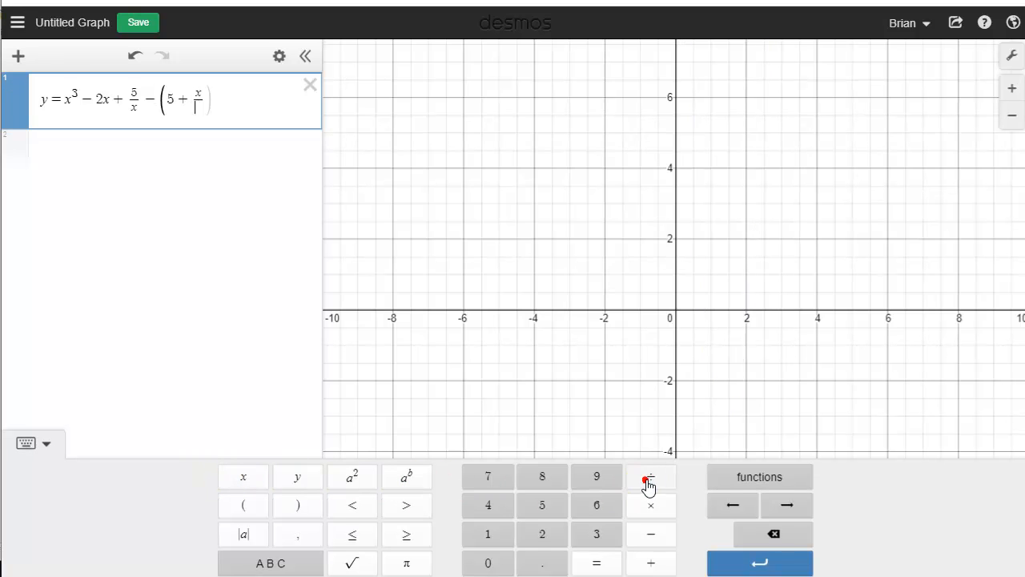
click(766, 541)
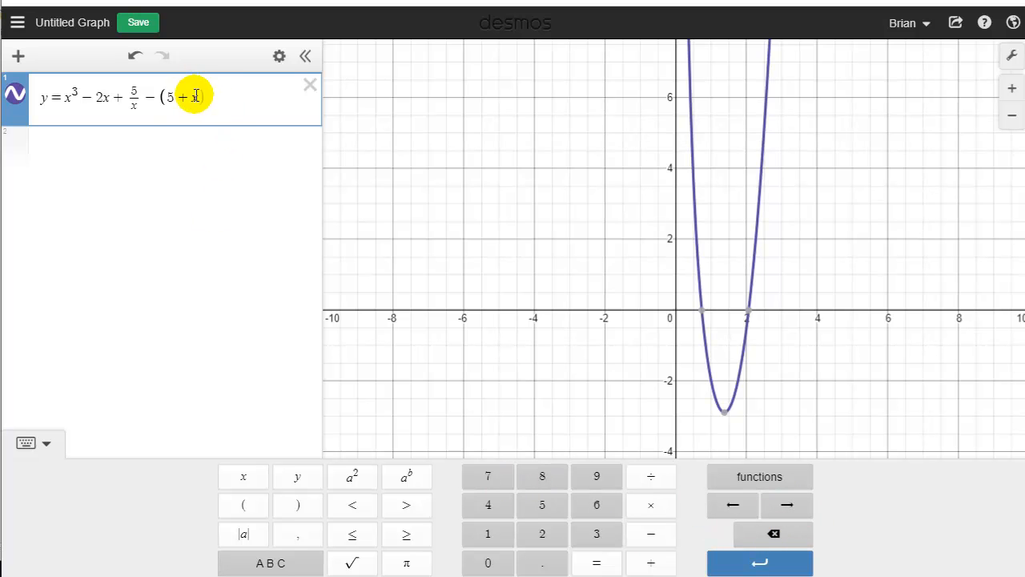
Turn the whole parenthesized (5 + x) into the numerator of a fraction with x as the denominator
click(788, 513)
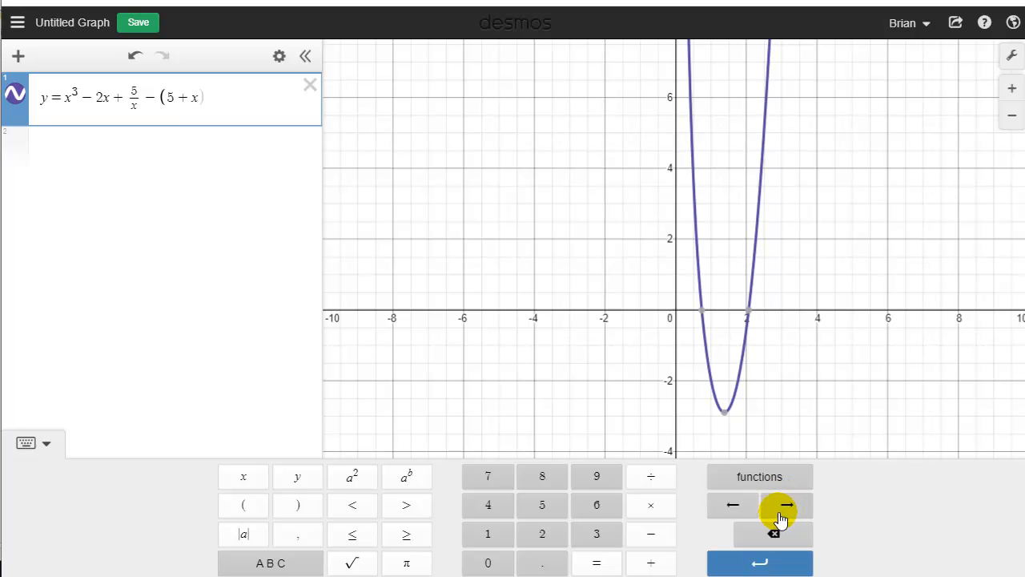
click(648, 477)
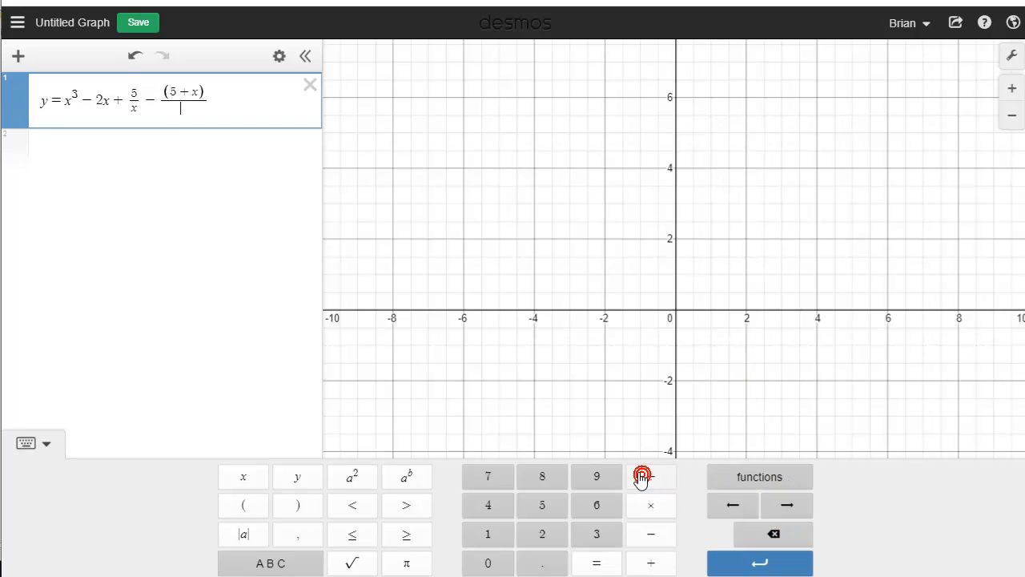
click(253, 485)
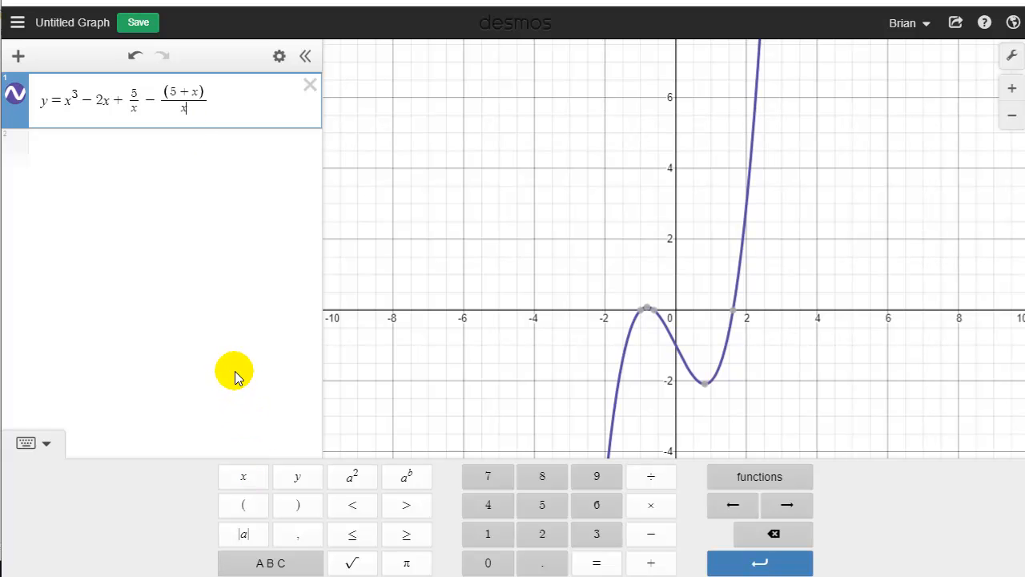
Delete the current equation and graph the natural logarithm function y = ln(x) in the first expression line
click(310, 85)
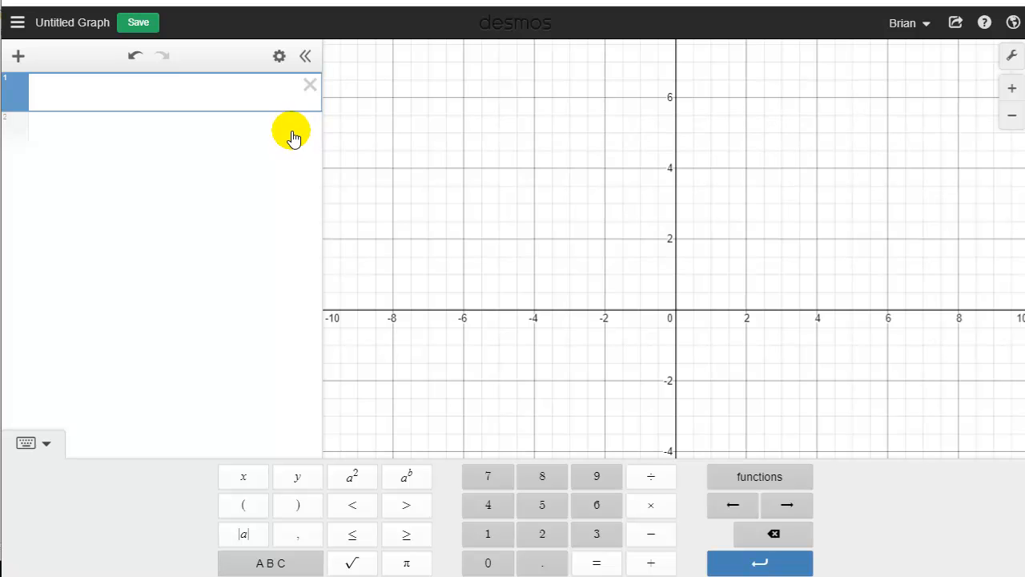
click(304, 475)
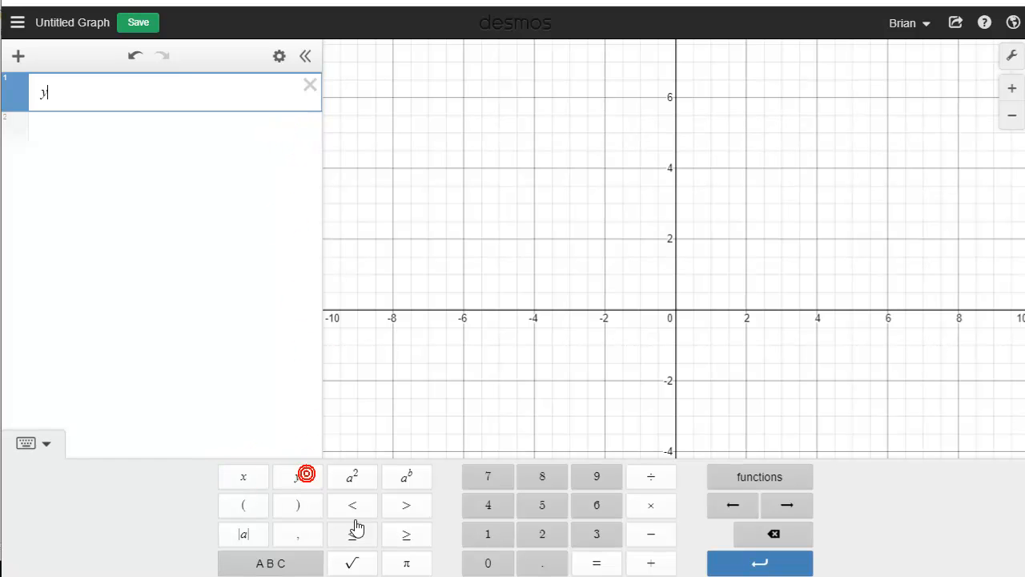
click(753, 479)
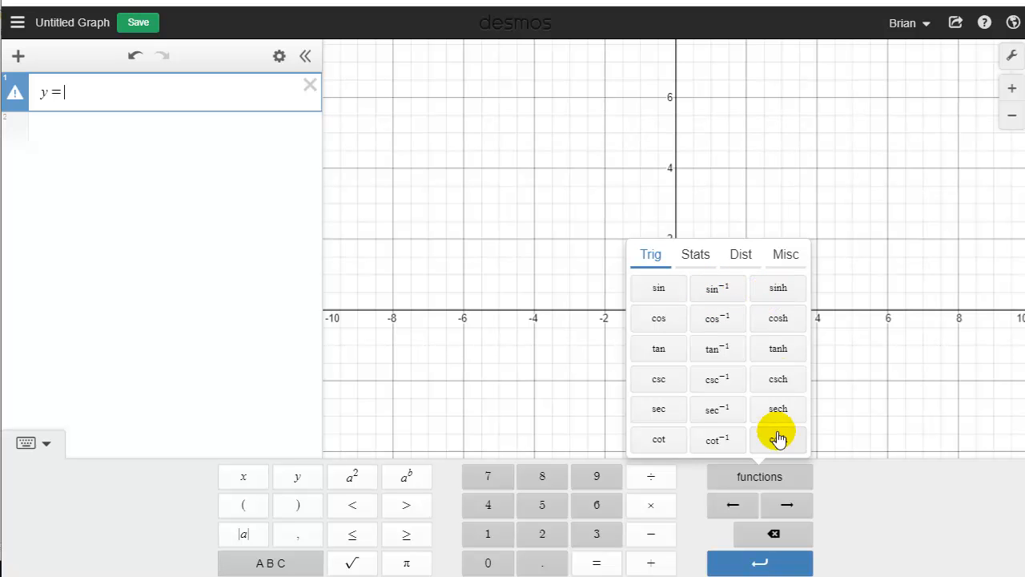
click(783, 255)
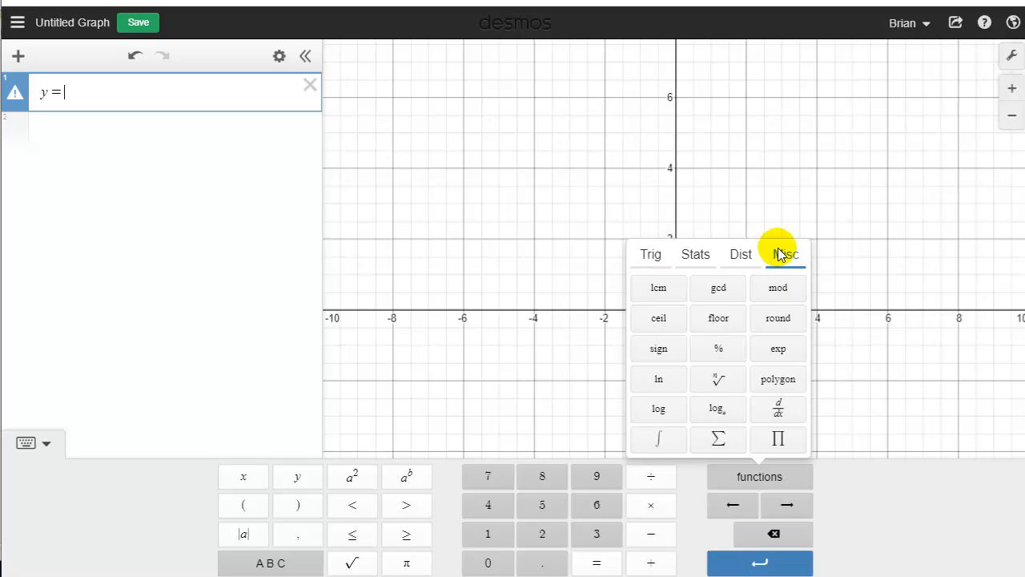
click(667, 381)
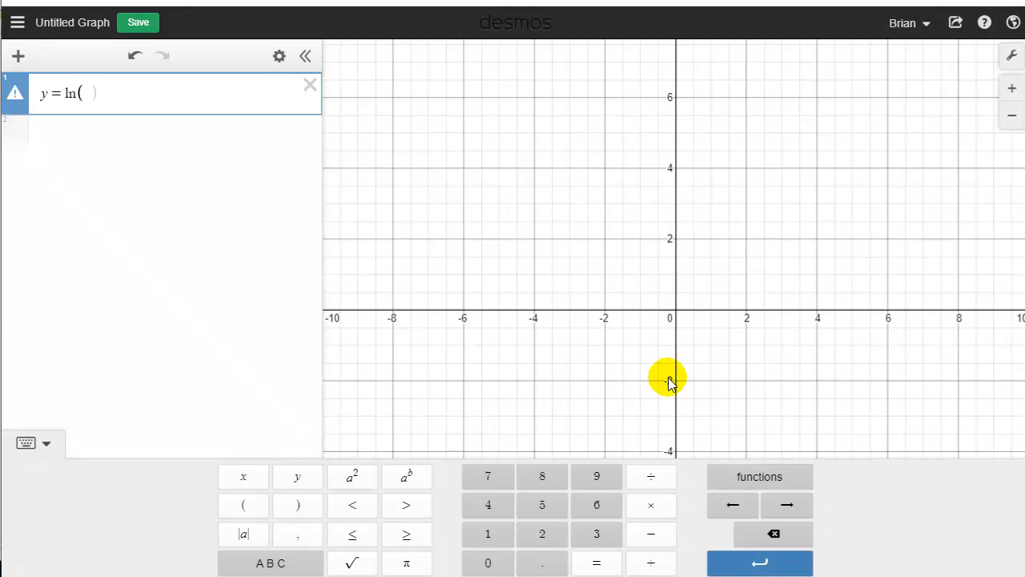
click(241, 484)
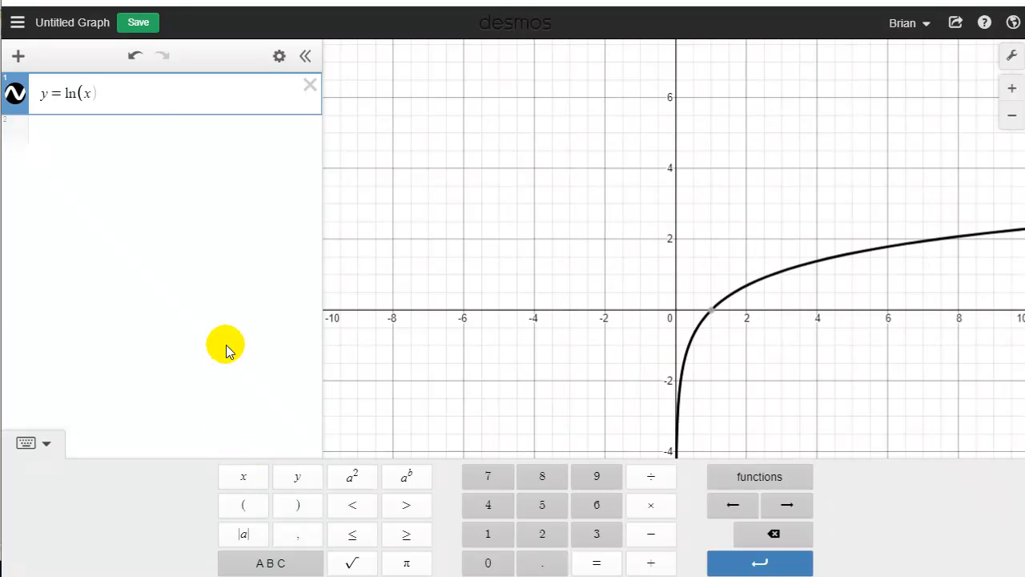
Add a second expression line and graph the base-3 logarithm y = log₃(x)
key(Return)
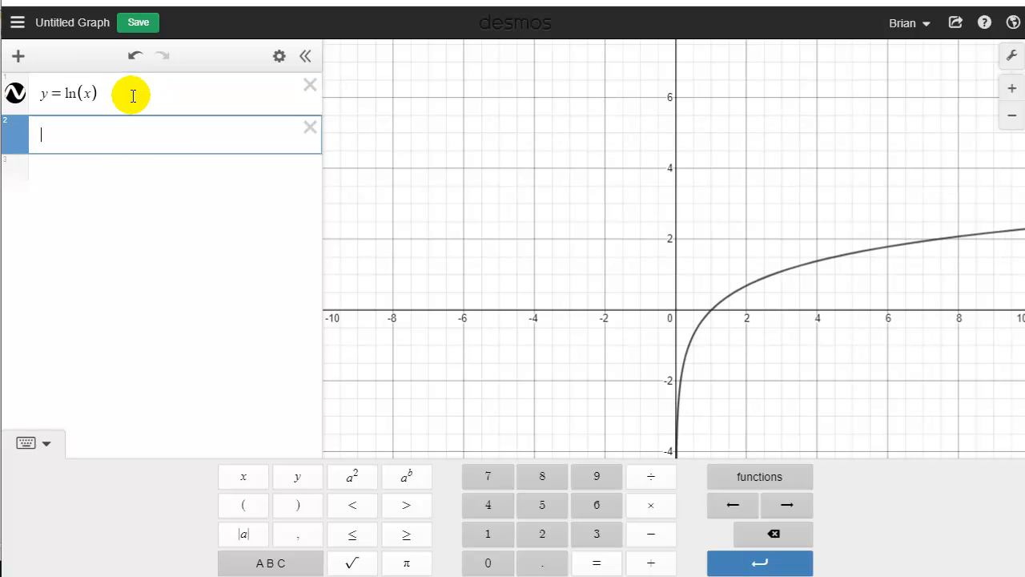
click(306, 481)
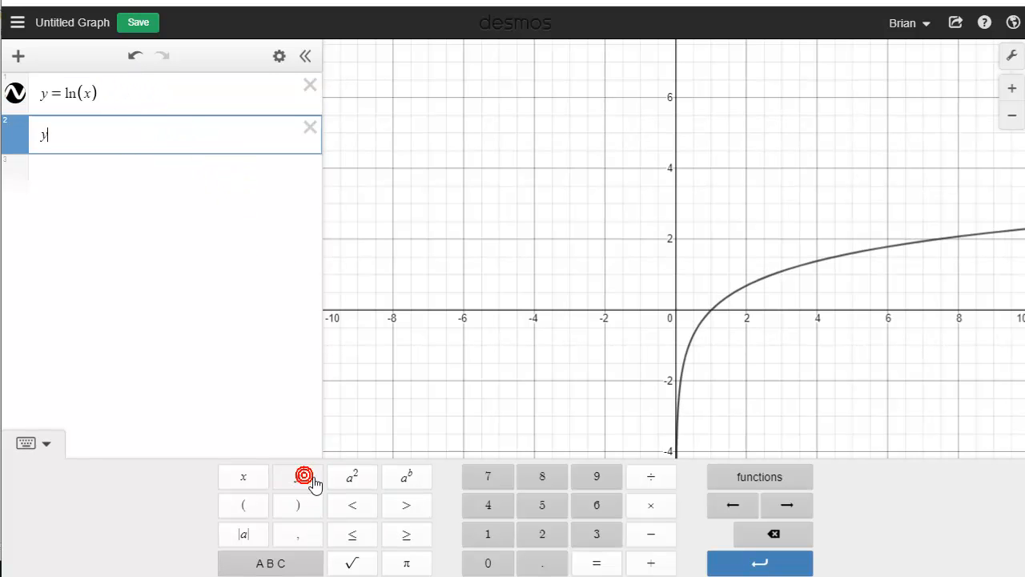
click(606, 567)
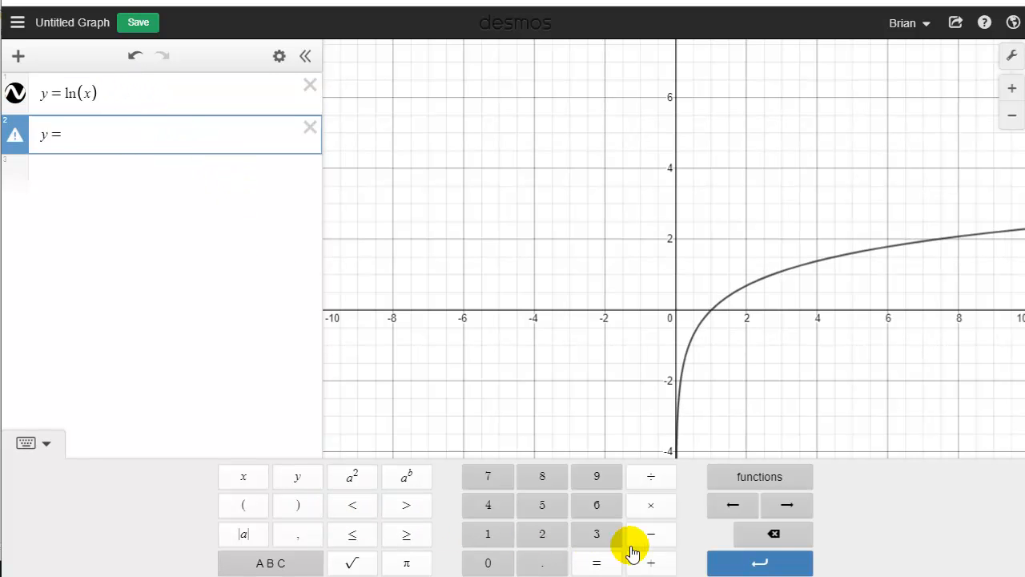
click(759, 476)
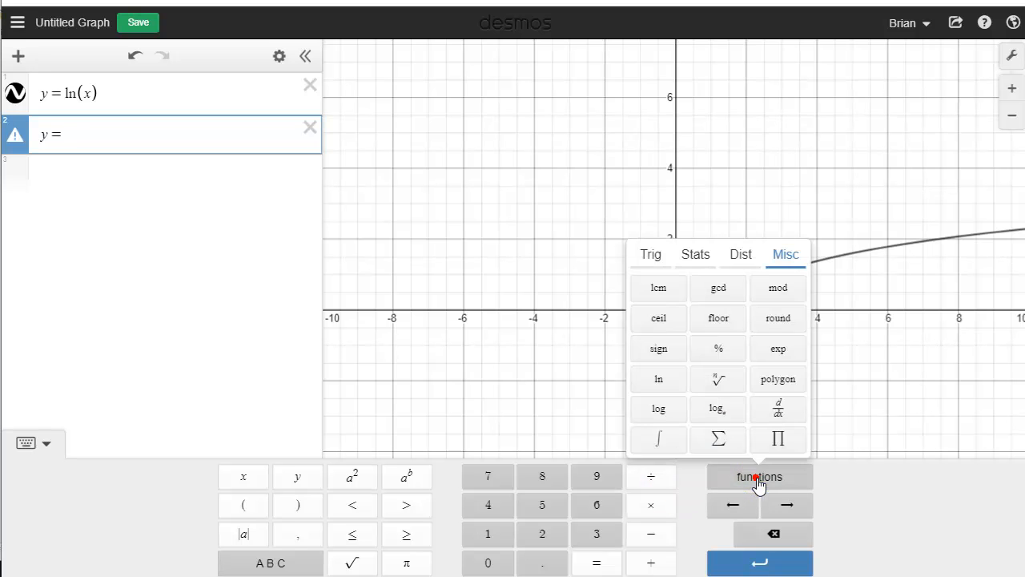
click(716, 411)
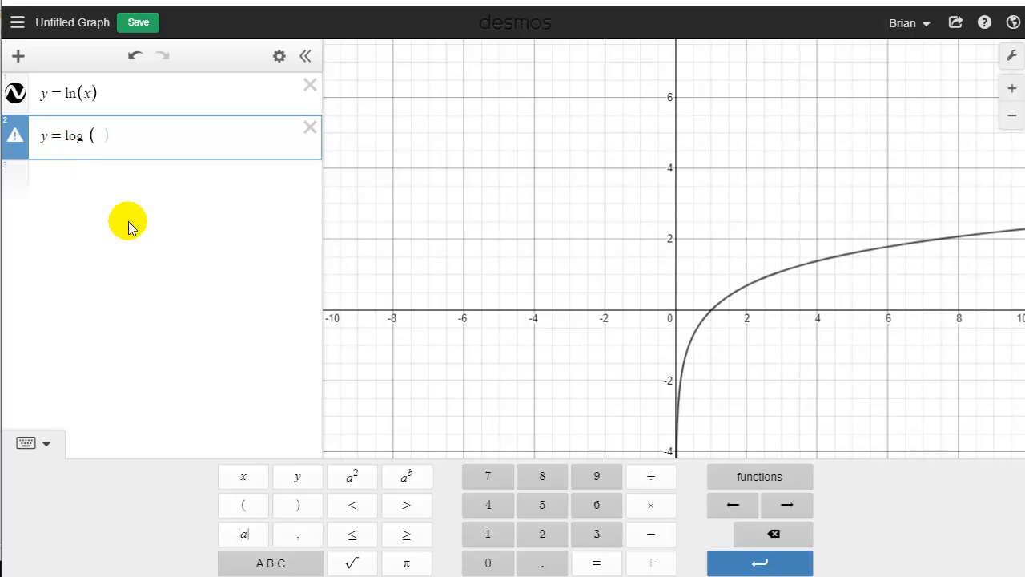
click(595, 538)
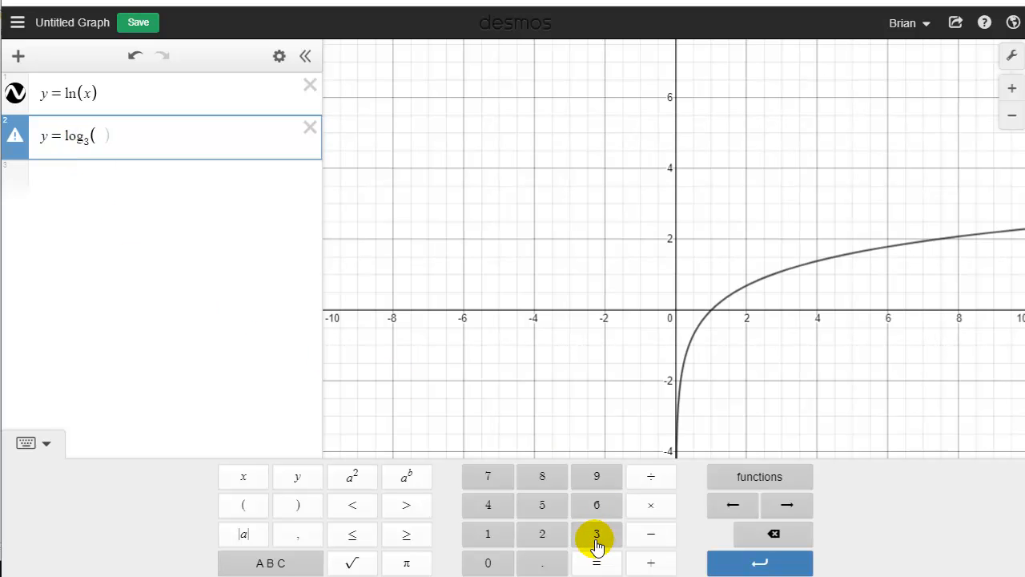
click(801, 505)
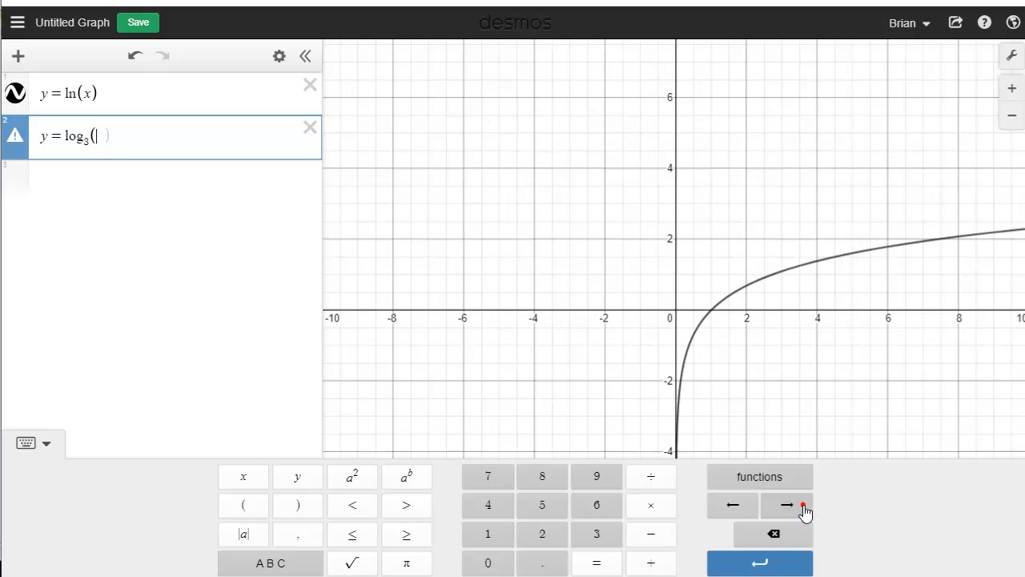
click(227, 480)
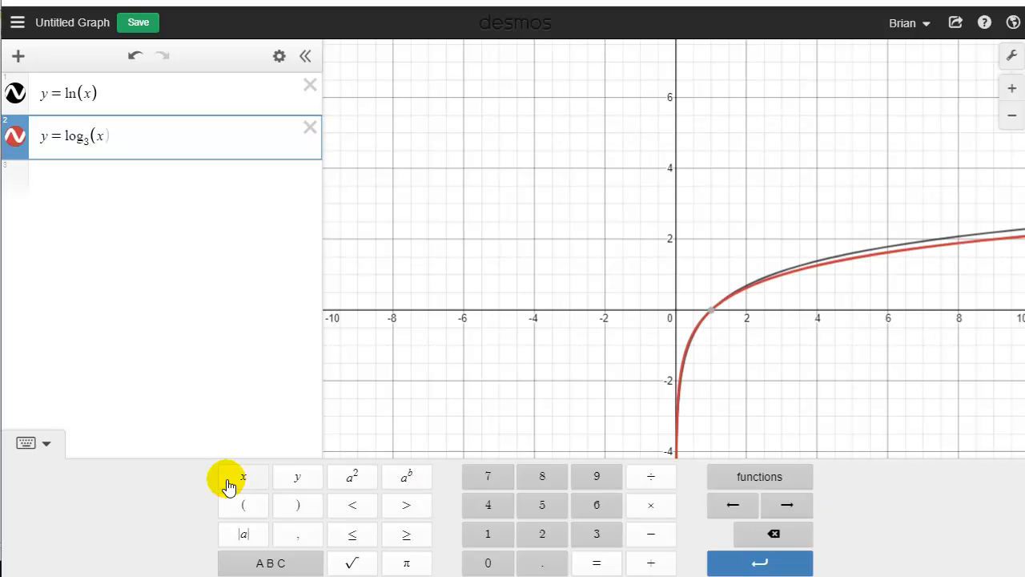
Delete the y = ln(x) equation and place the cursor at the end of y = log₃(x)
click(309, 84)
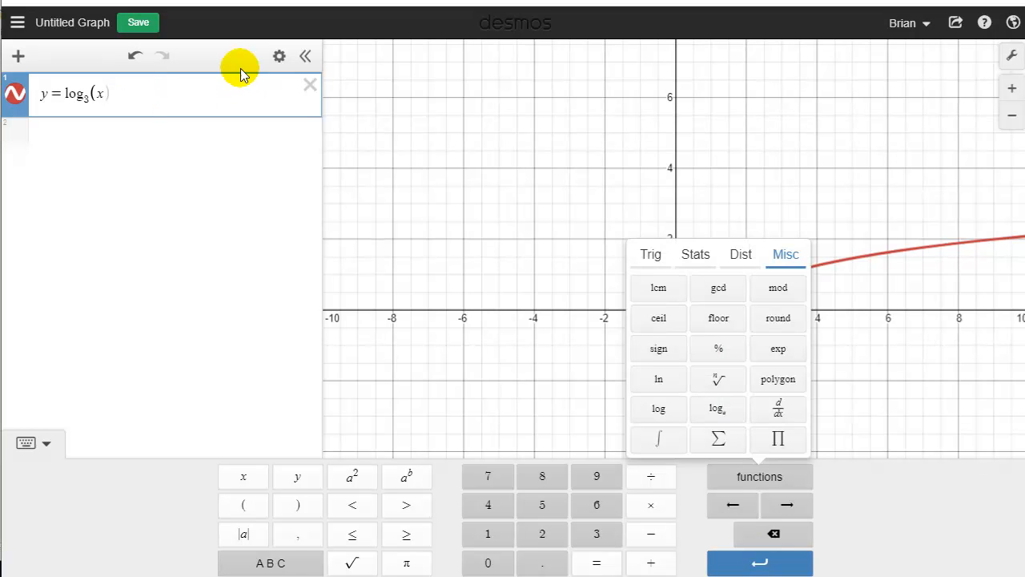
click(149, 103)
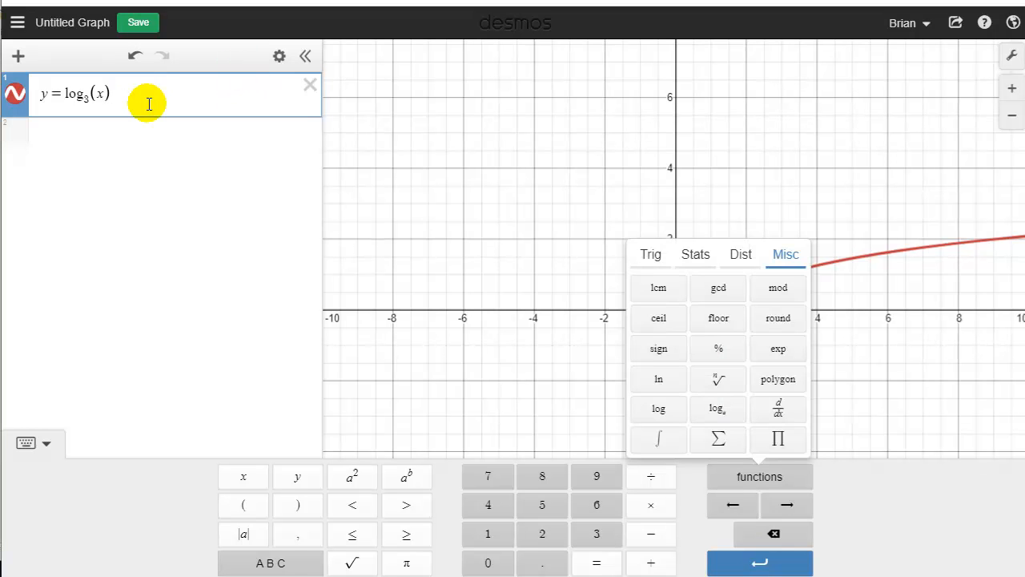